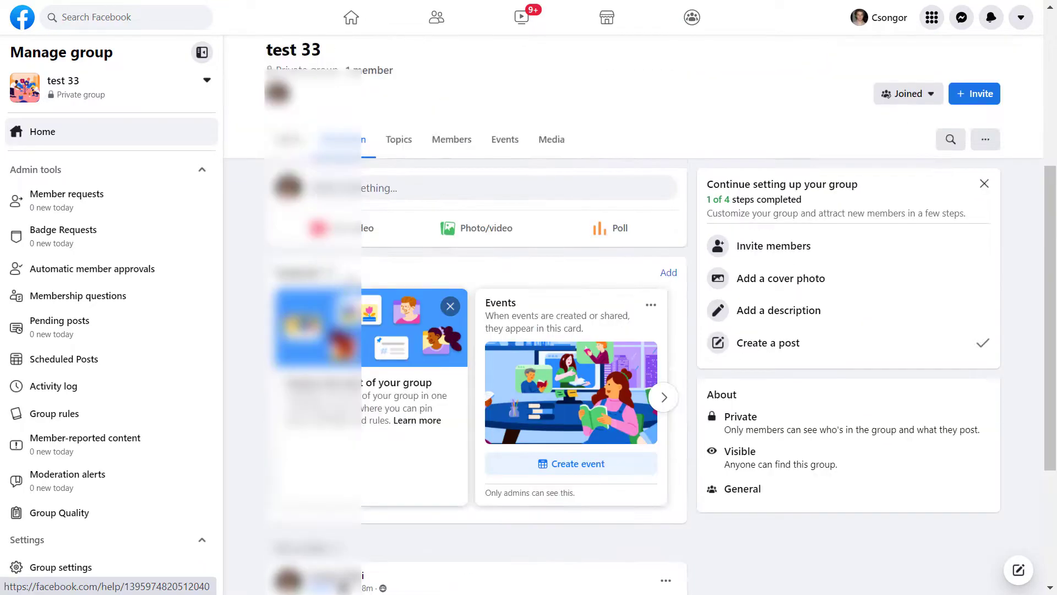
Open the options of the newest post in the test 33 group's discussion.
scroll(477, 330, down, 6)
click(665, 250)
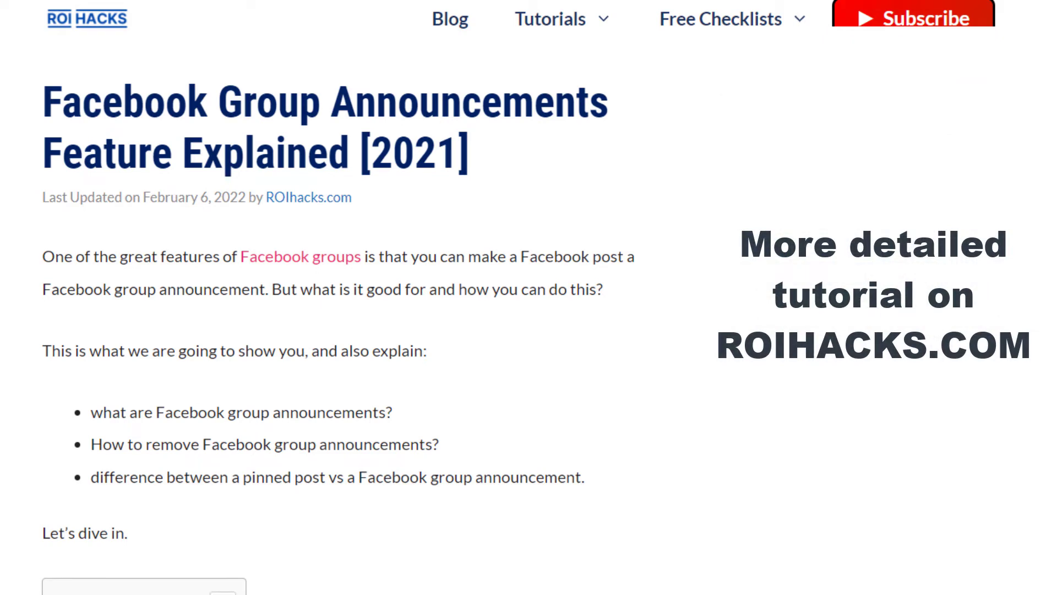
Read the ROIHacks article on Facebook group announcements, including how to make a post an announcement and how to remove one.
scroll(363, 297, down, 10)
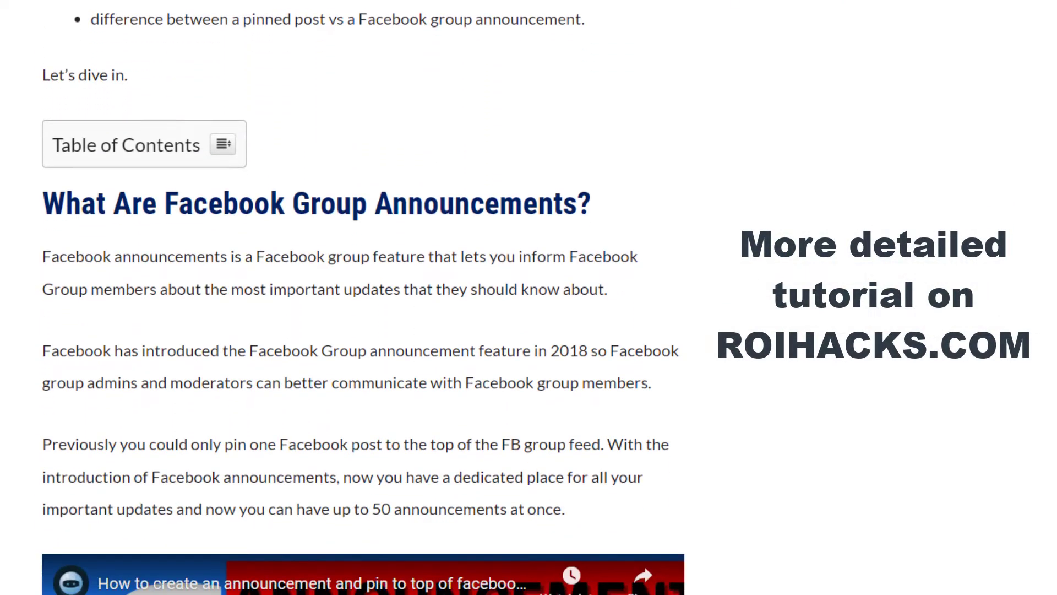
scroll(363, 297, down, 9)
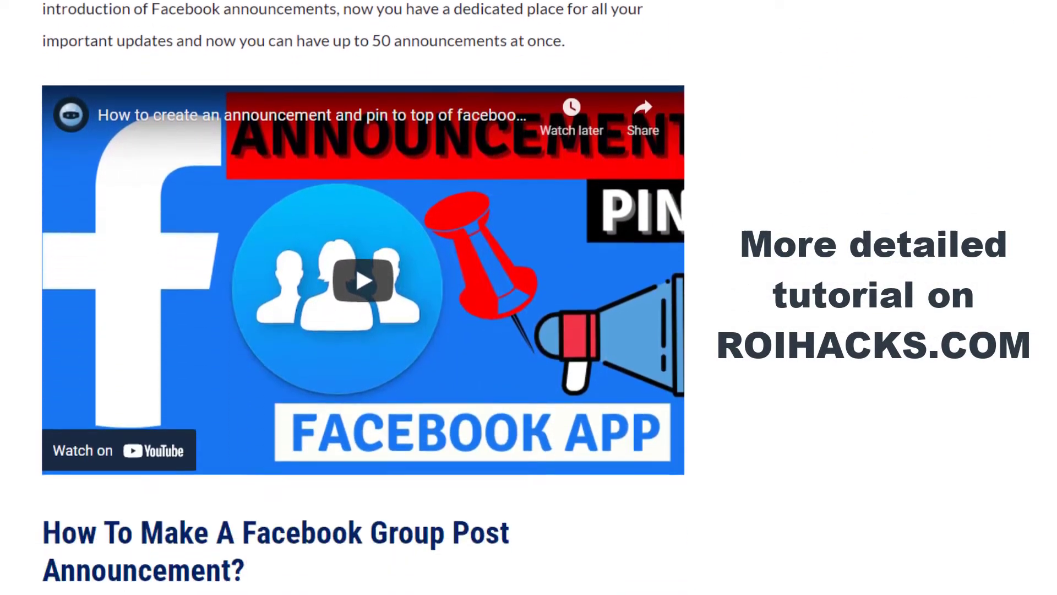
scroll(364, 298, down, 9)
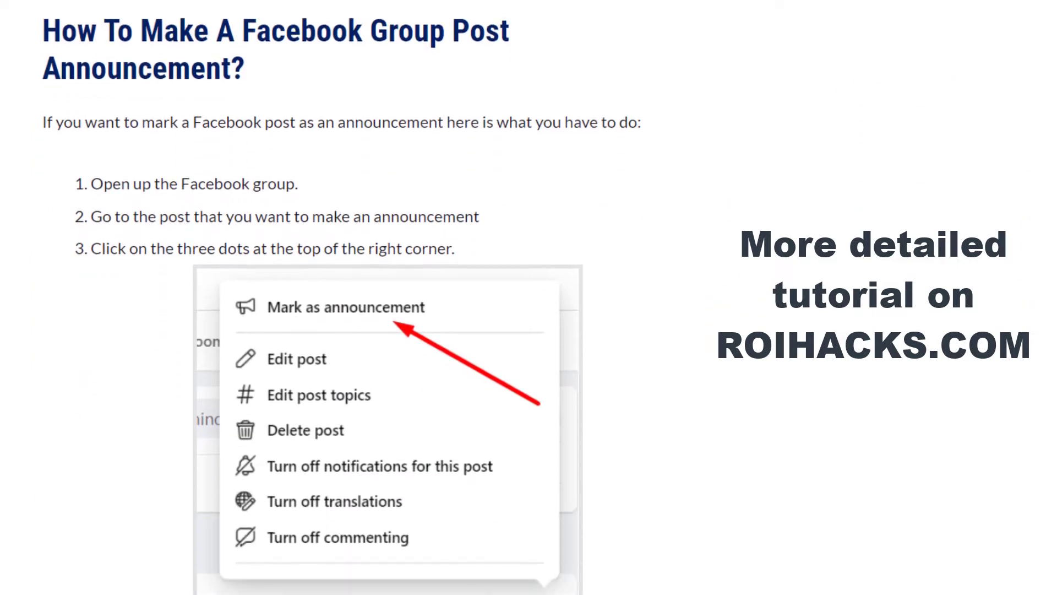
scroll(363, 297, down, 9)
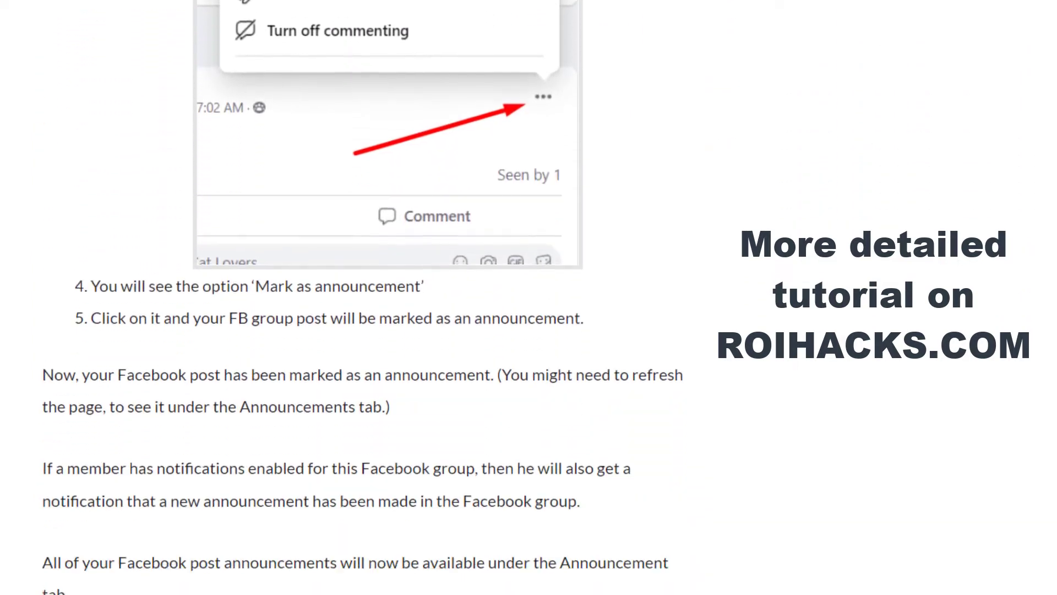
scroll(363, 297, down, 10)
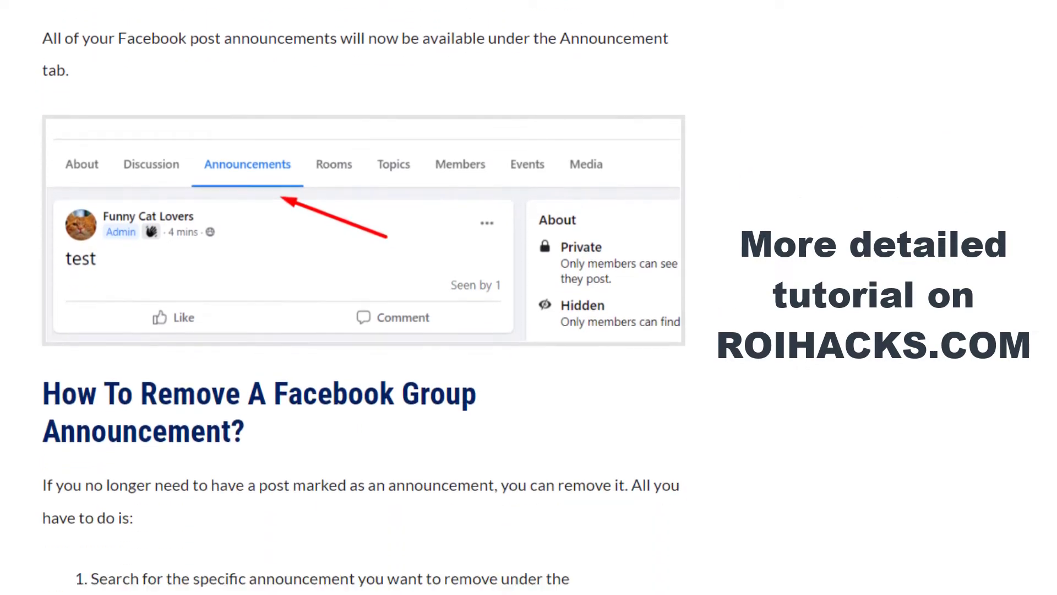
scroll(364, 297, down, 8)
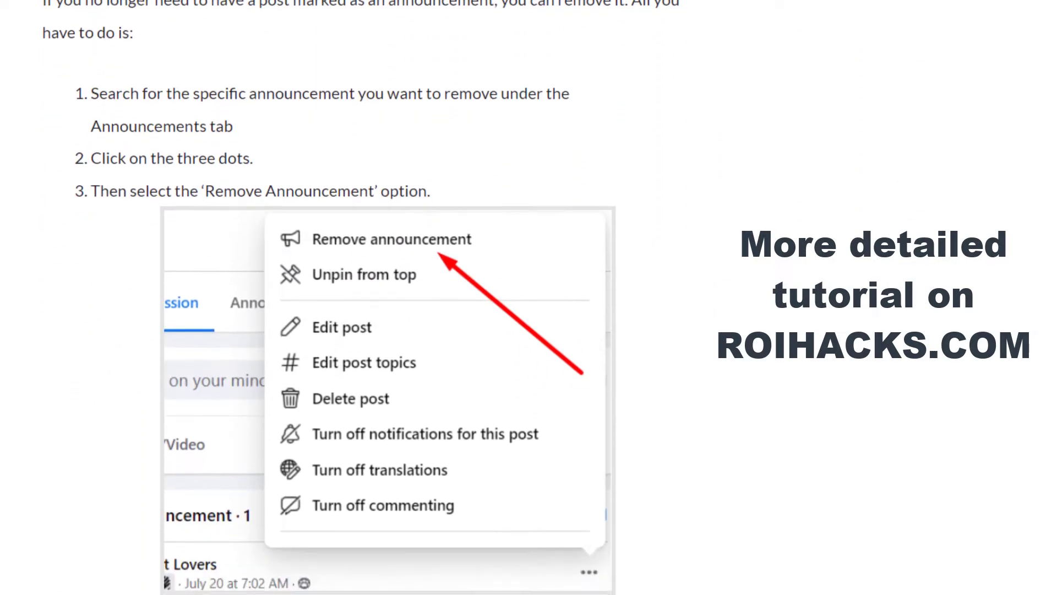
scroll(364, 297, down, 4)
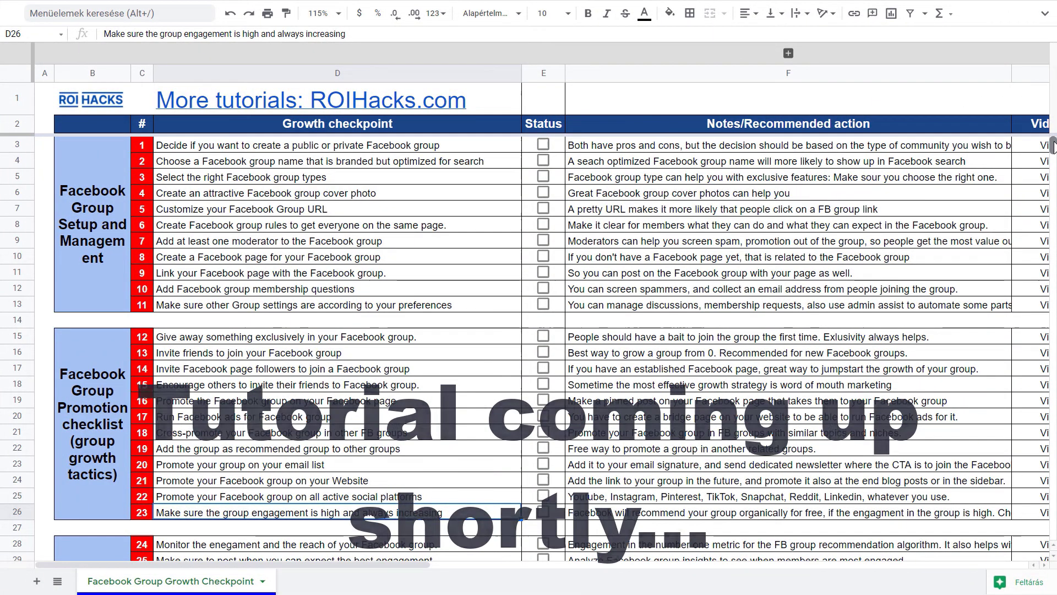
Look through the Facebook Group Growth Checkpoint spreadsheet's setup, promotion and content marketing items.
scroll(1052, 146, down, 4)
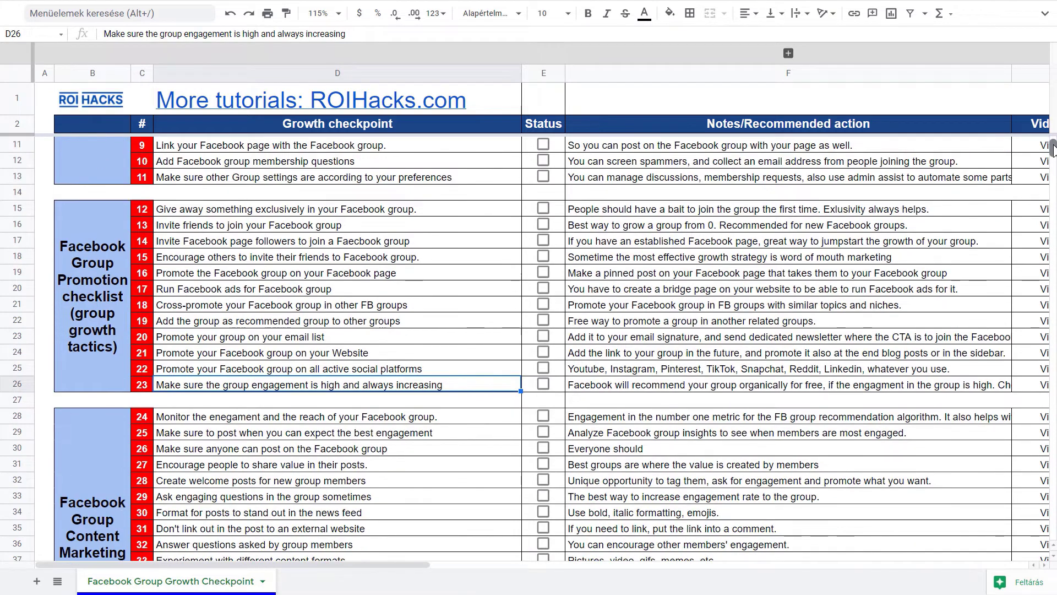
scroll(1053, 149, down, 3)
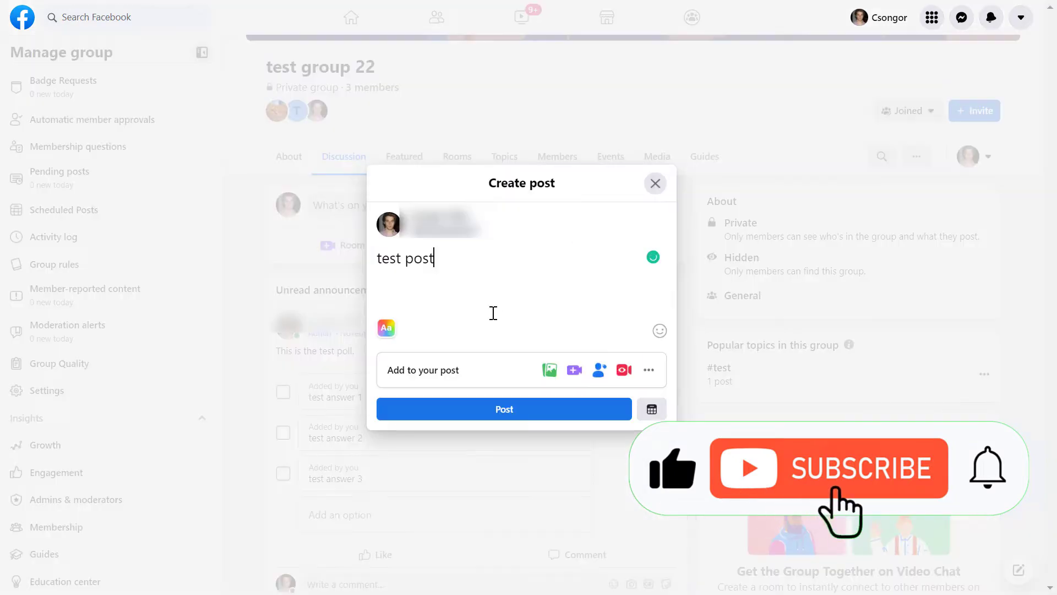
Publish the "test post" in test group 22 and mark it as an announcement.
click(498, 414)
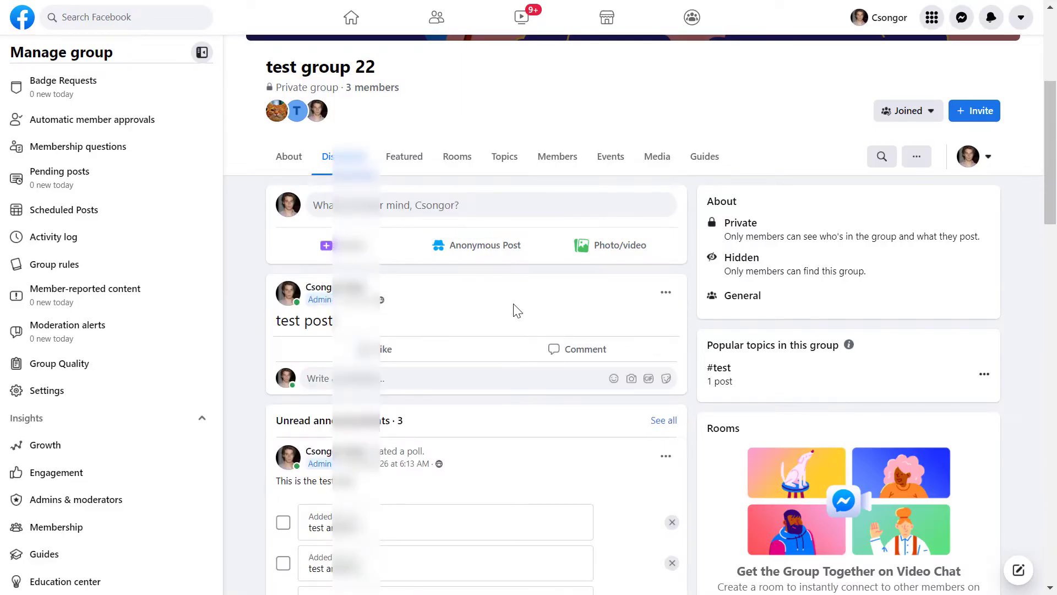
click(664, 297)
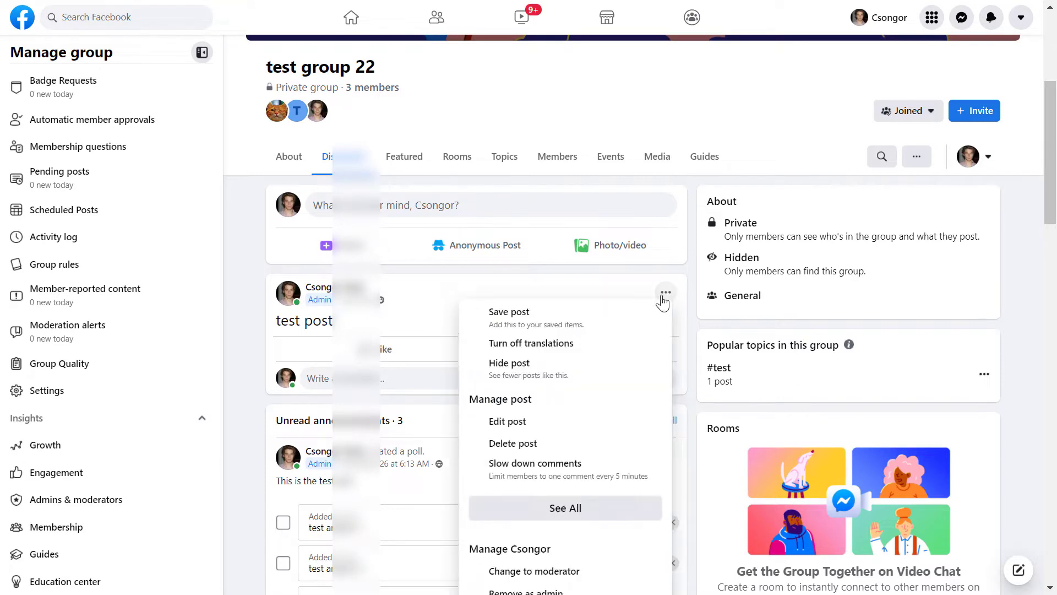
click(573, 507)
scroll(529, 496, down, 2)
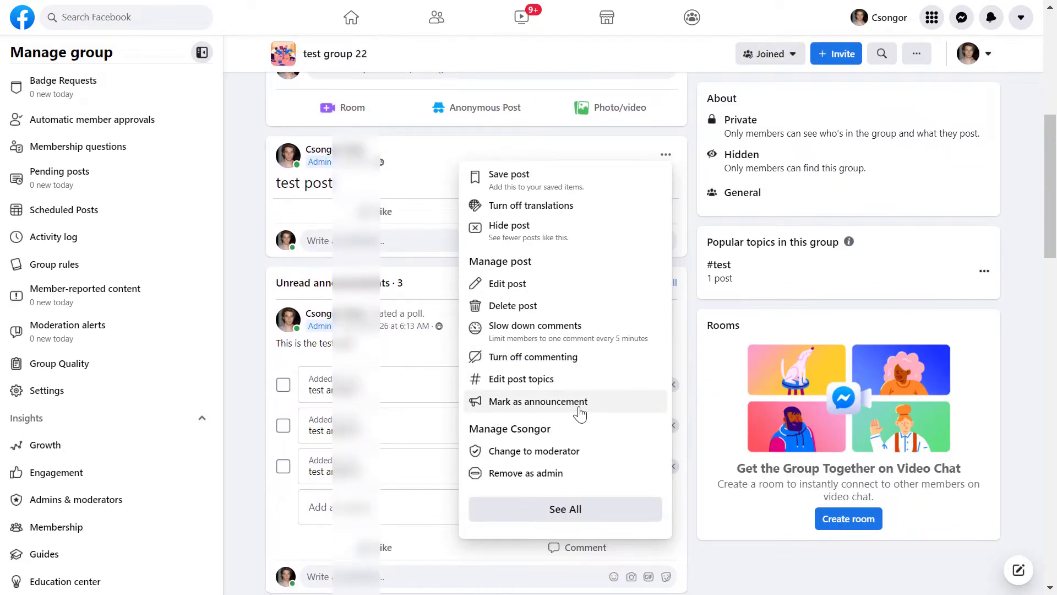
click(526, 402)
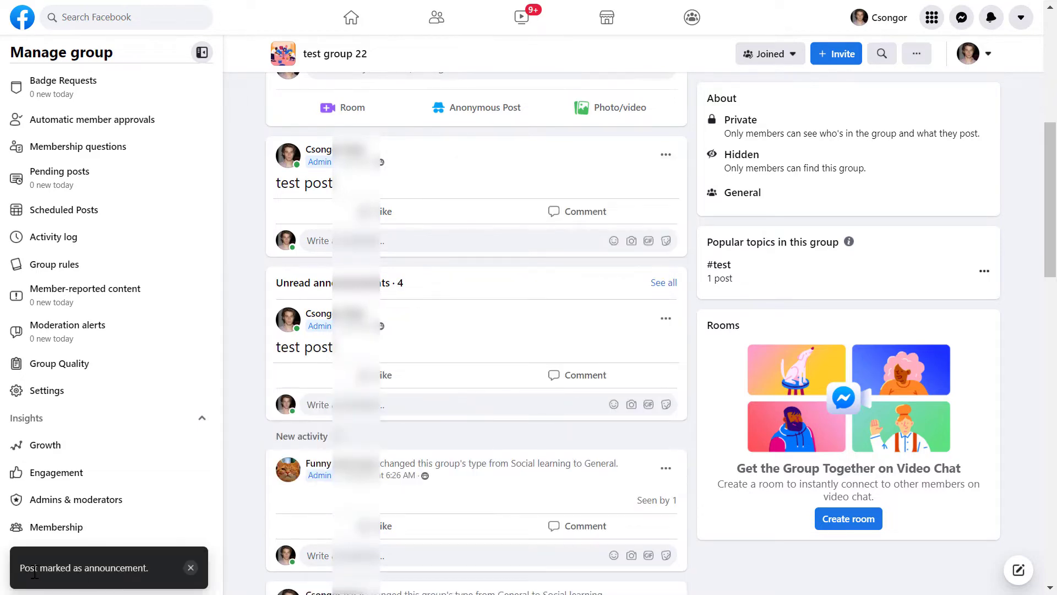
Open the Featured posts of test group 22 and expand all management options of "test post".
scroll(266, 420, up, 5)
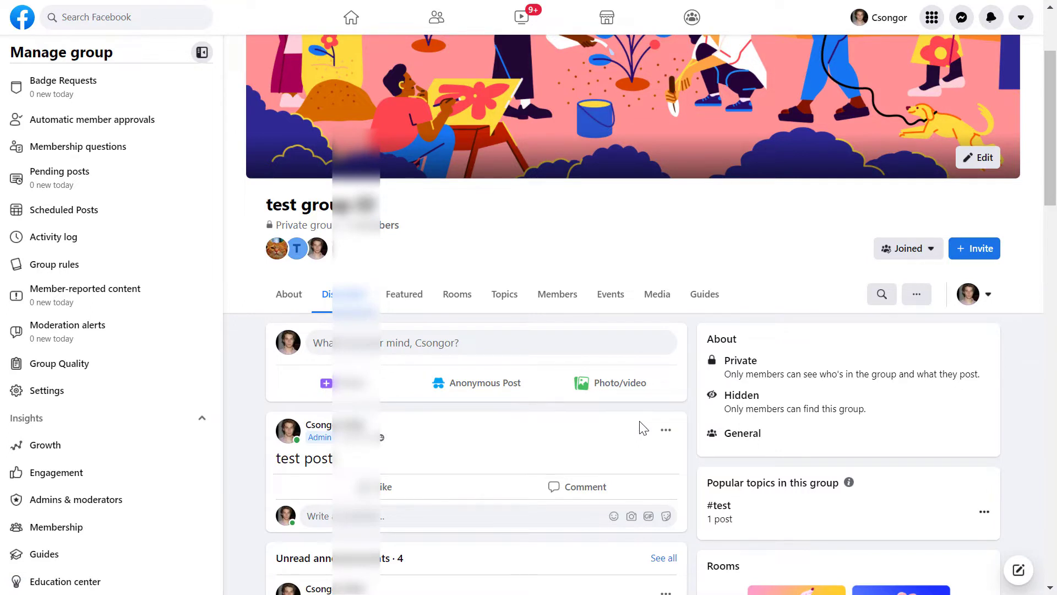
click(403, 304)
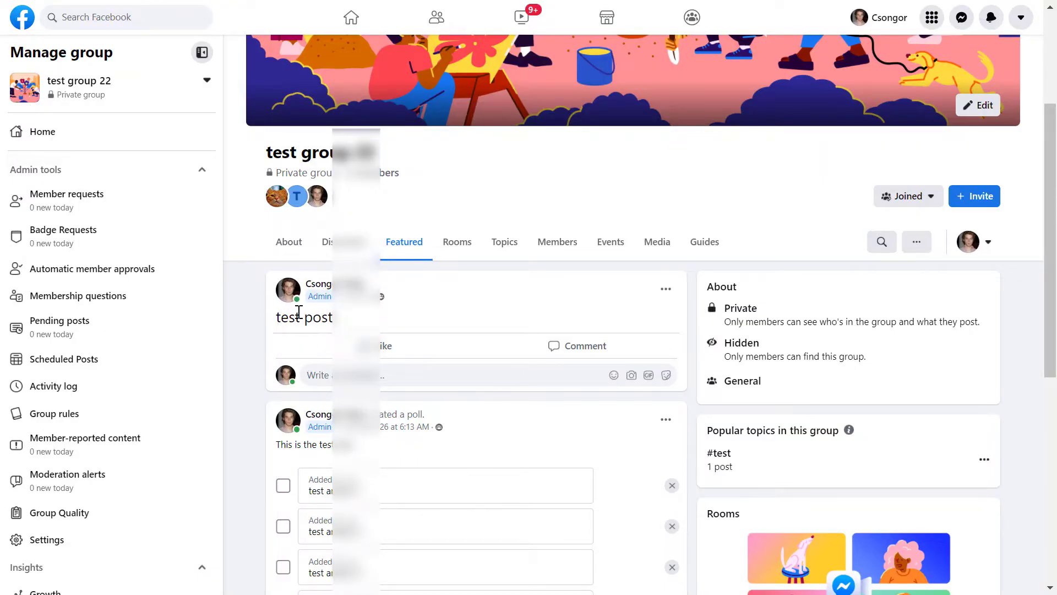
click(666, 289)
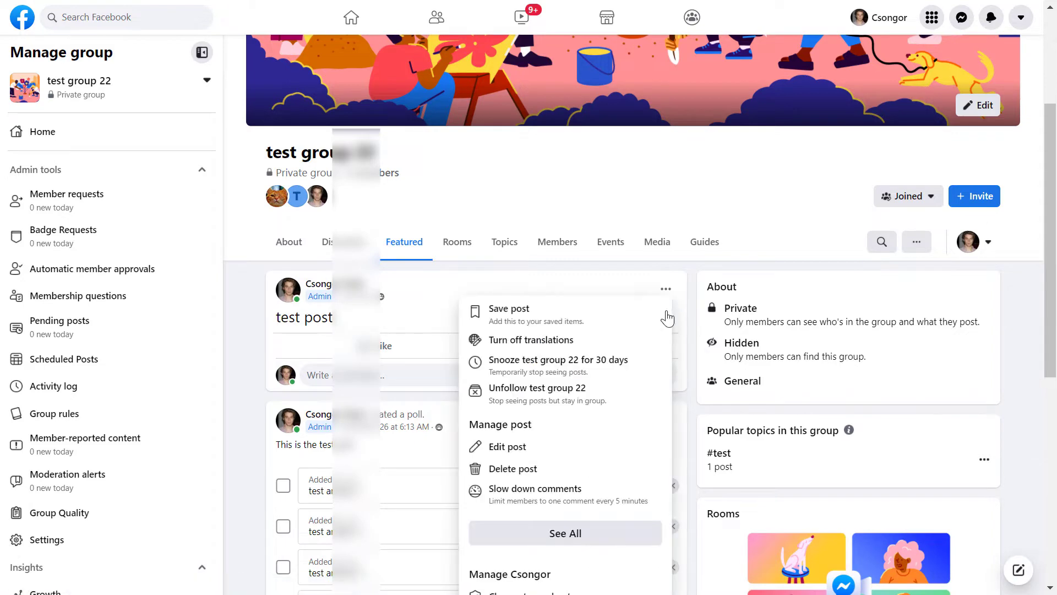
click(574, 537)
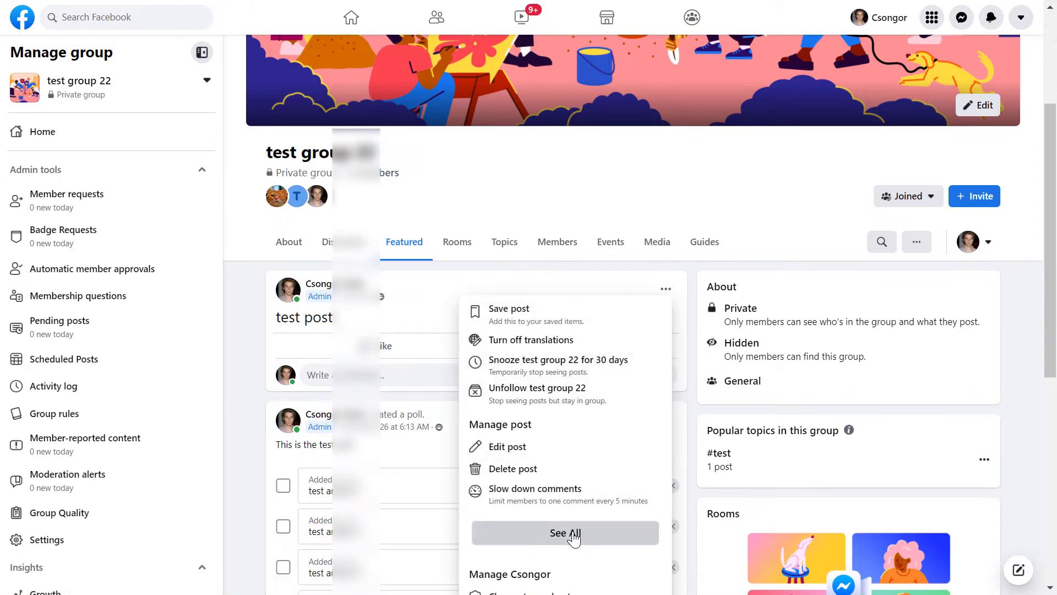
scroll(509, 444, down, 3)
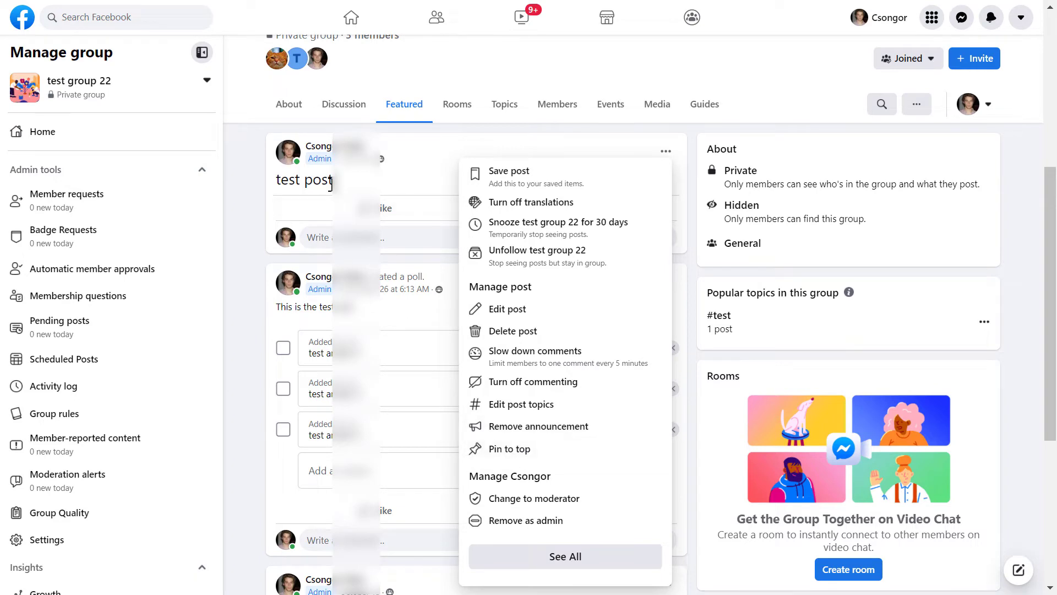
Review the featured posts and the Remove announcement and Pin to top options of "test post", then close its options.
scroll(344, 199, down, 5)
scroll(344, 200, up, 5)
scroll(344, 199, down, 5)
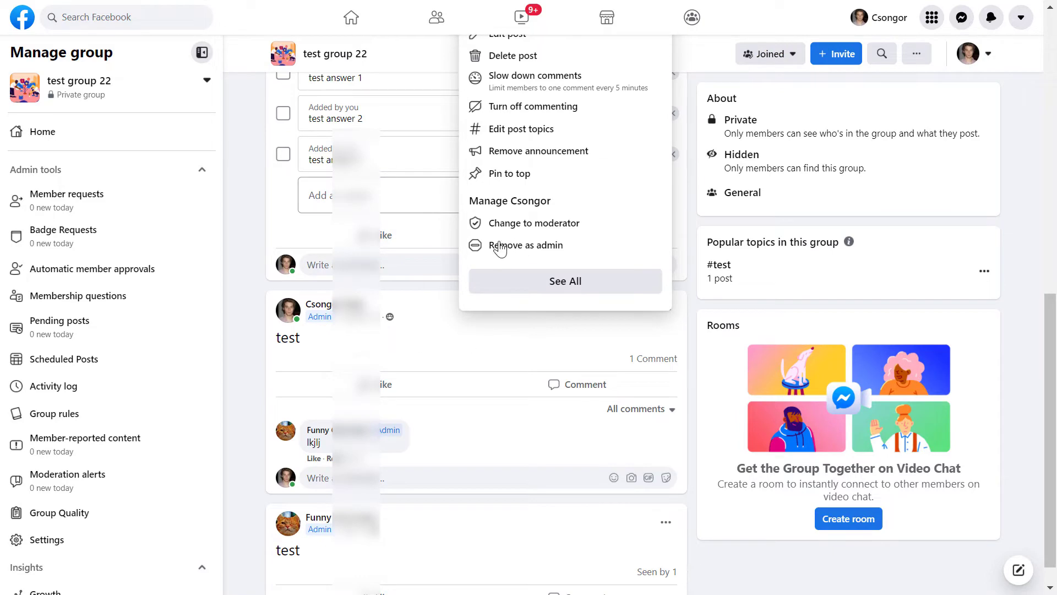
scroll(499, 249, up, 3)
scroll(384, 287, up, 5)
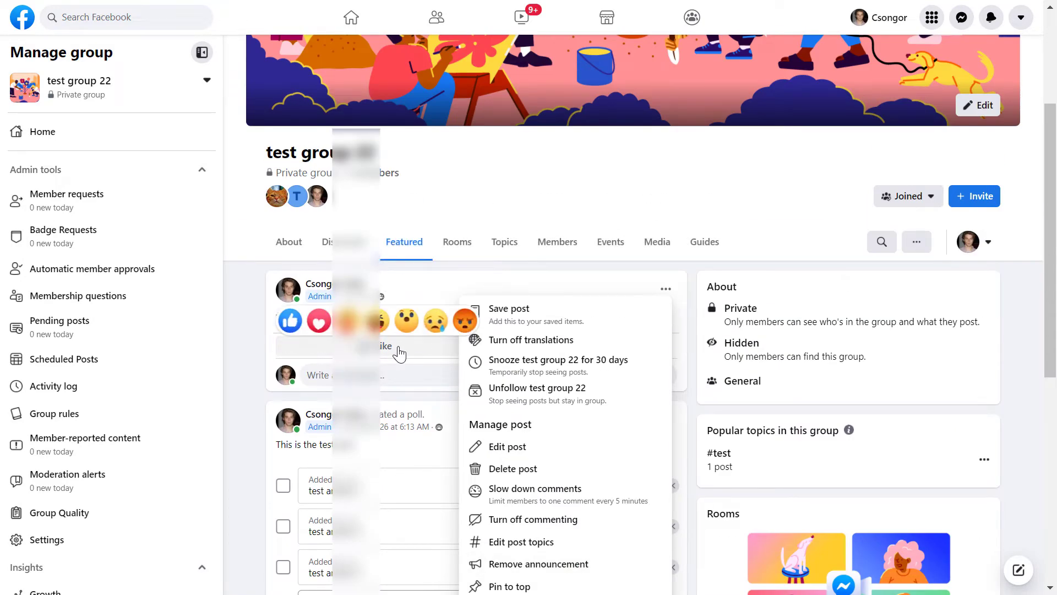
scroll(465, 292, down, 3)
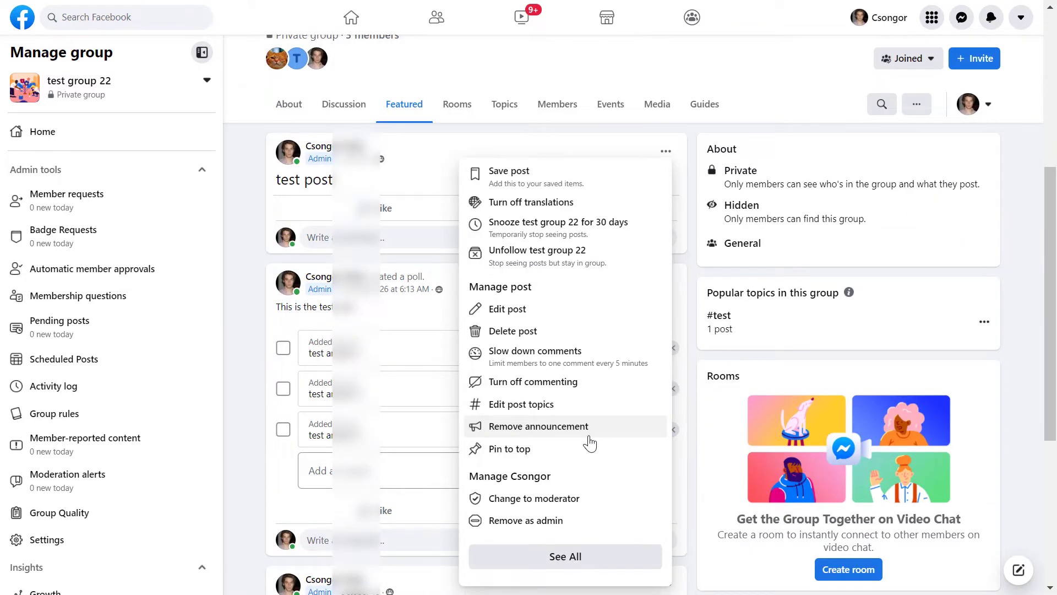
click(256, 351)
Show the full set of management options for the last post among the featured ones.
scroll(256, 351, down, 5)
click(665, 492)
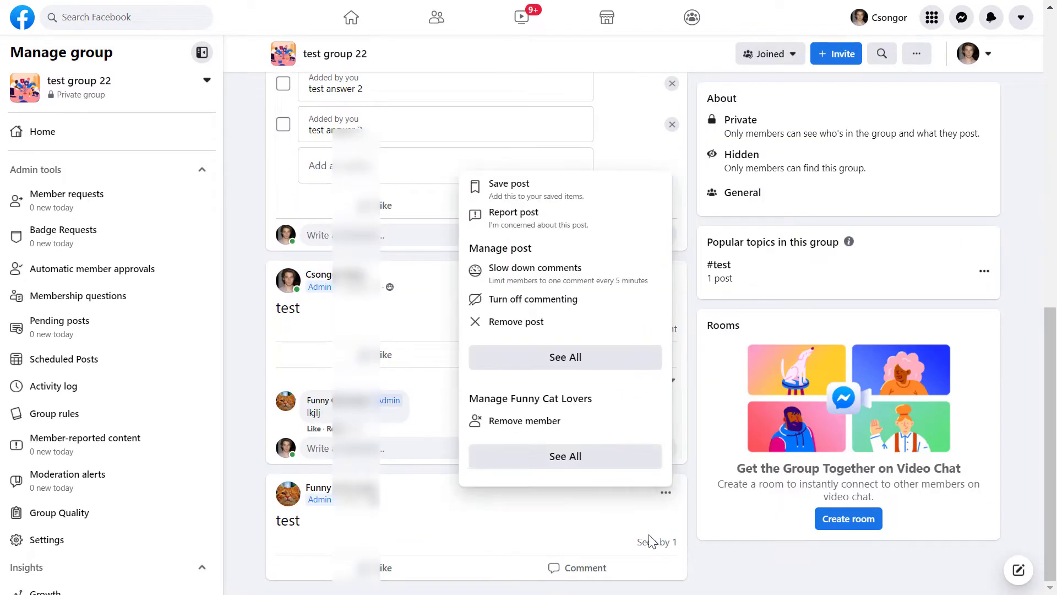
click(586, 363)
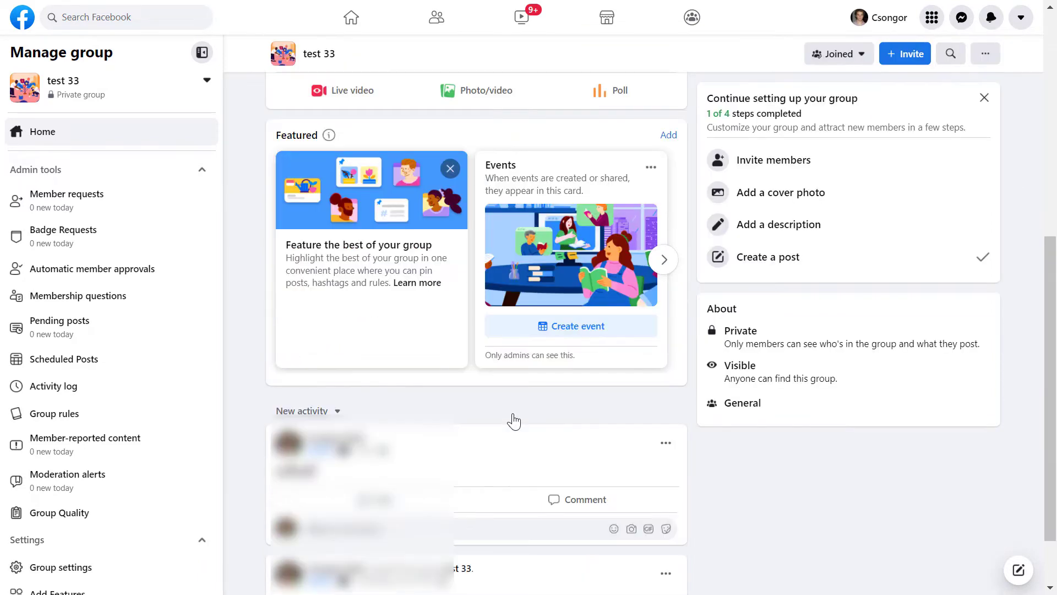
Examine the Featured section in the test 33 group's discussion and the posts below it.
scroll(367, 331, up, 3)
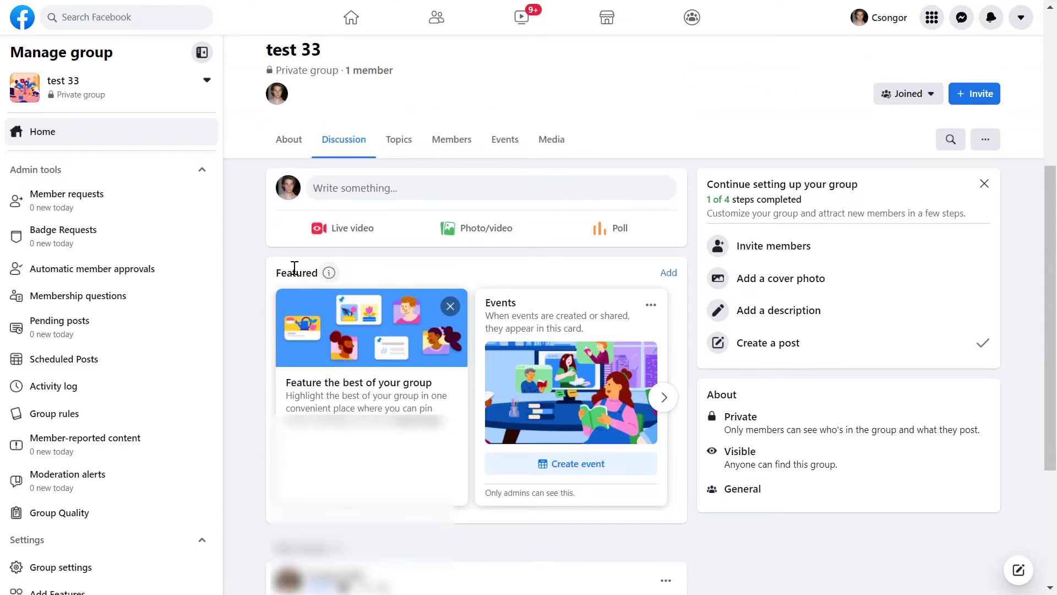
scroll(512, 460, down, 3)
scroll(359, 385, up, 3)
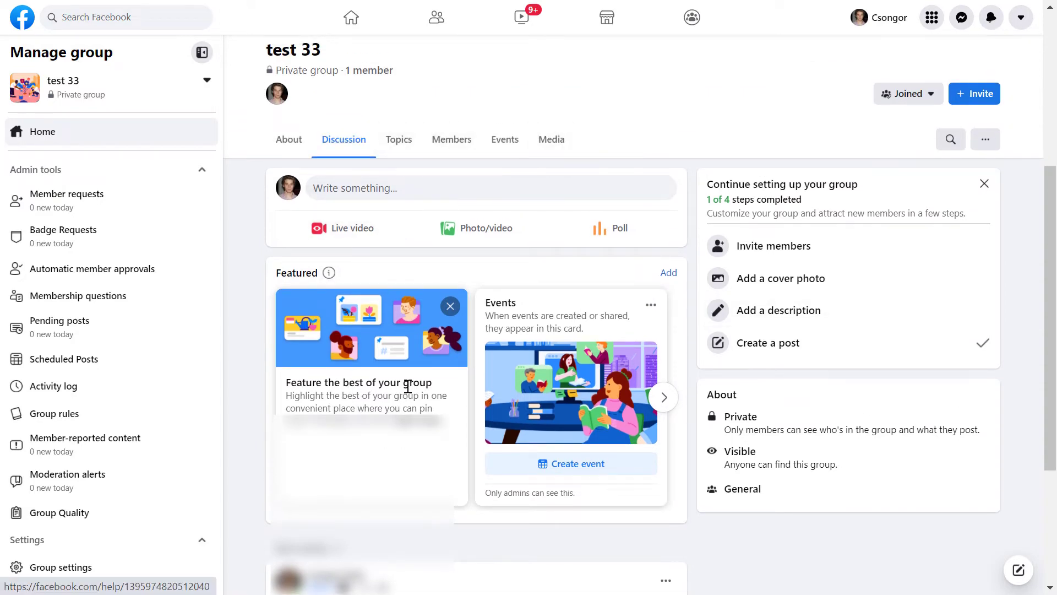
scroll(408, 386, down, 3)
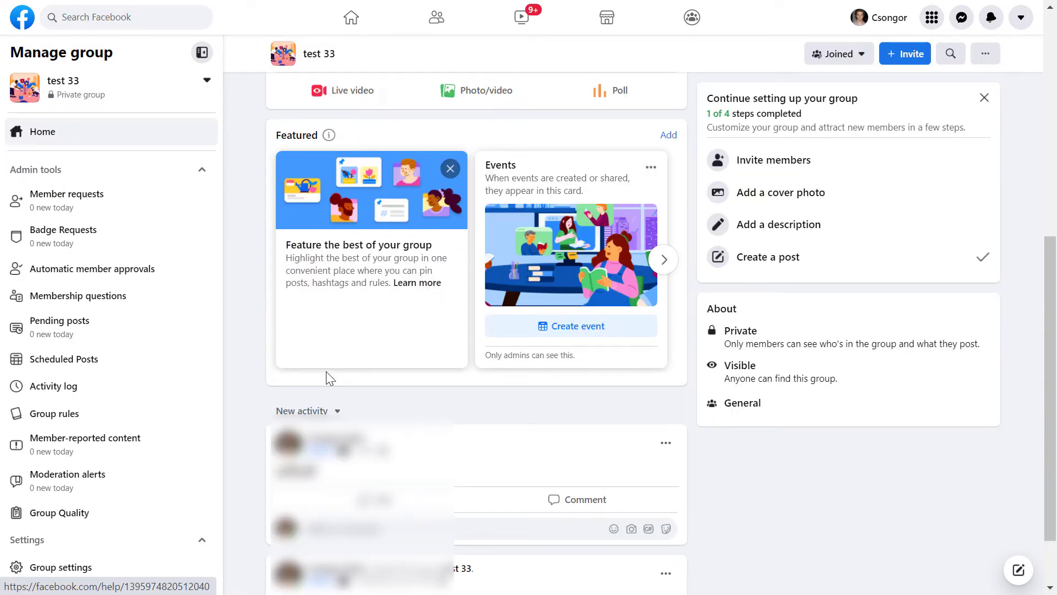
scroll(329, 376, up, 3)
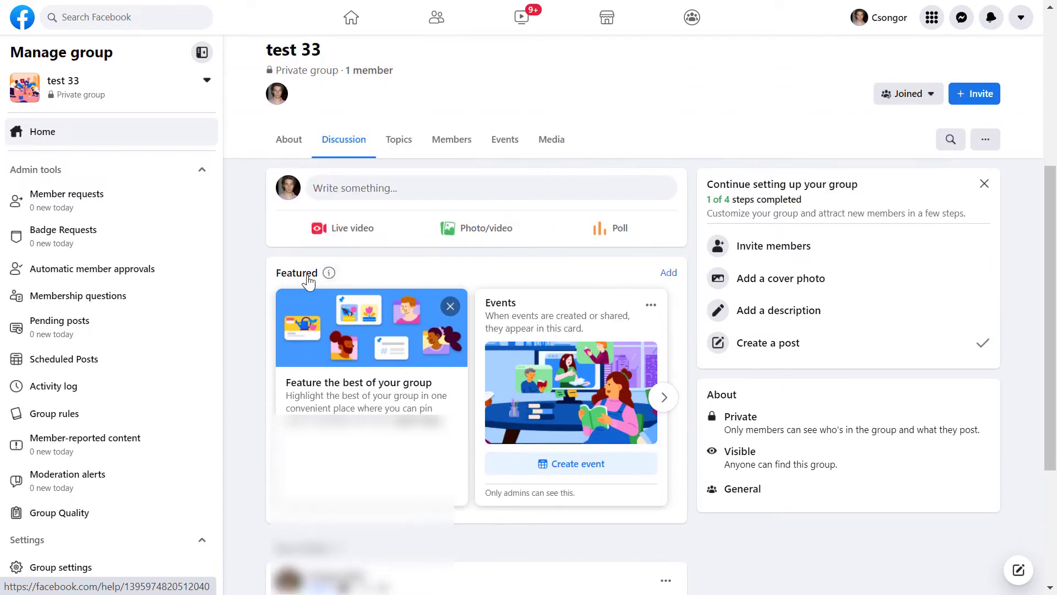
scroll(385, 305, down, 4)
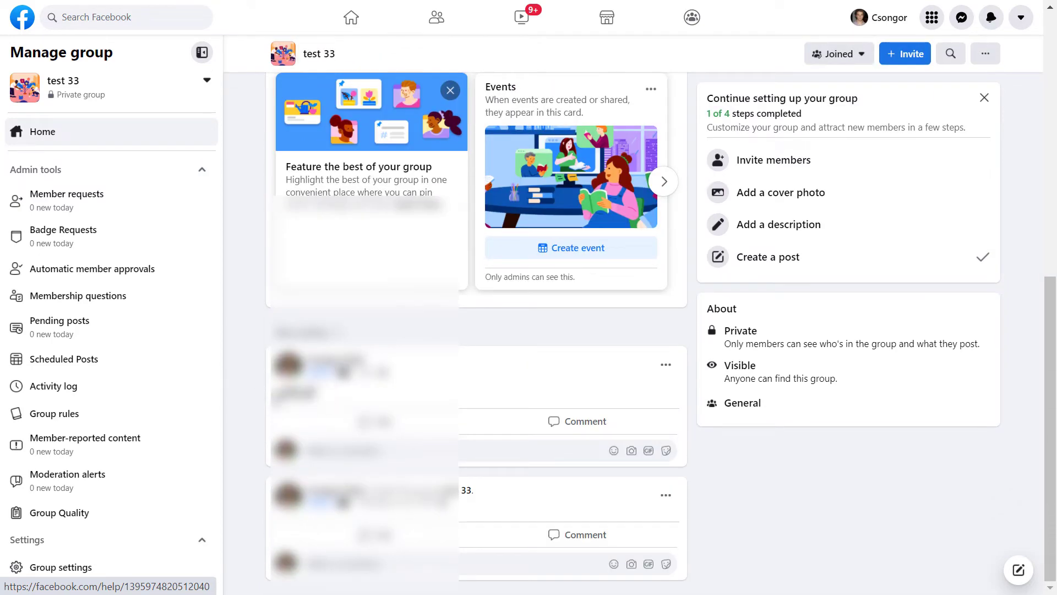
Try to pin the newest post in test 33 to Featured and check the group's Featured section.
click(666, 364)
scroll(649, 430, down, 2)
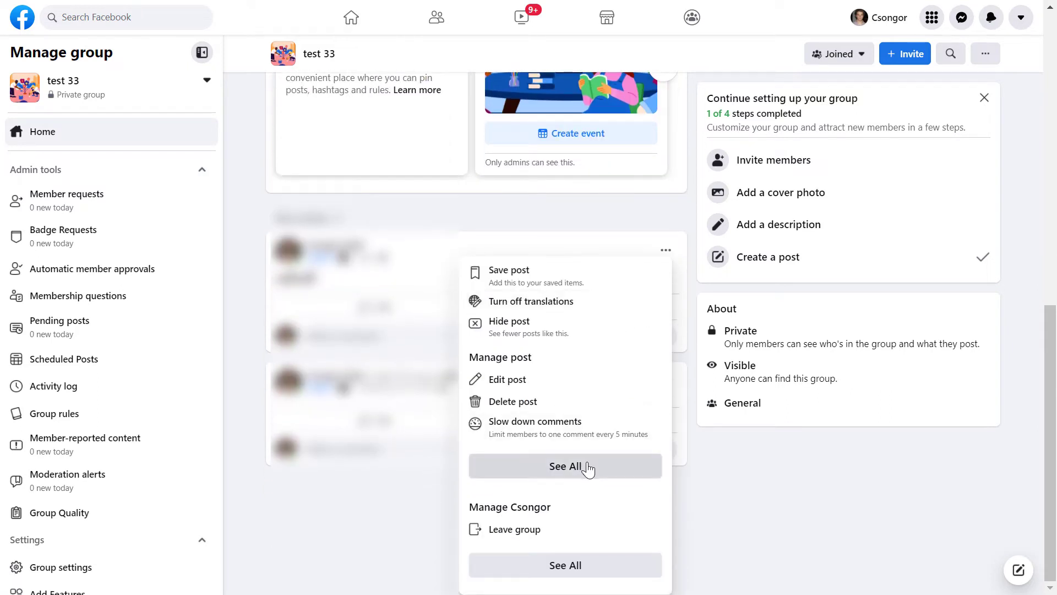
click(567, 472)
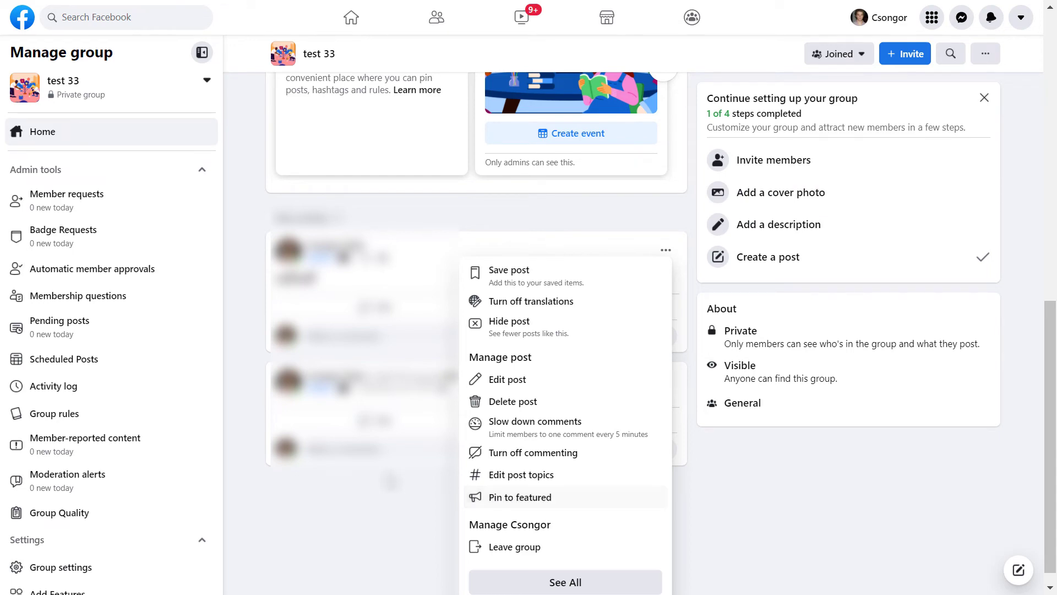
click(623, 504)
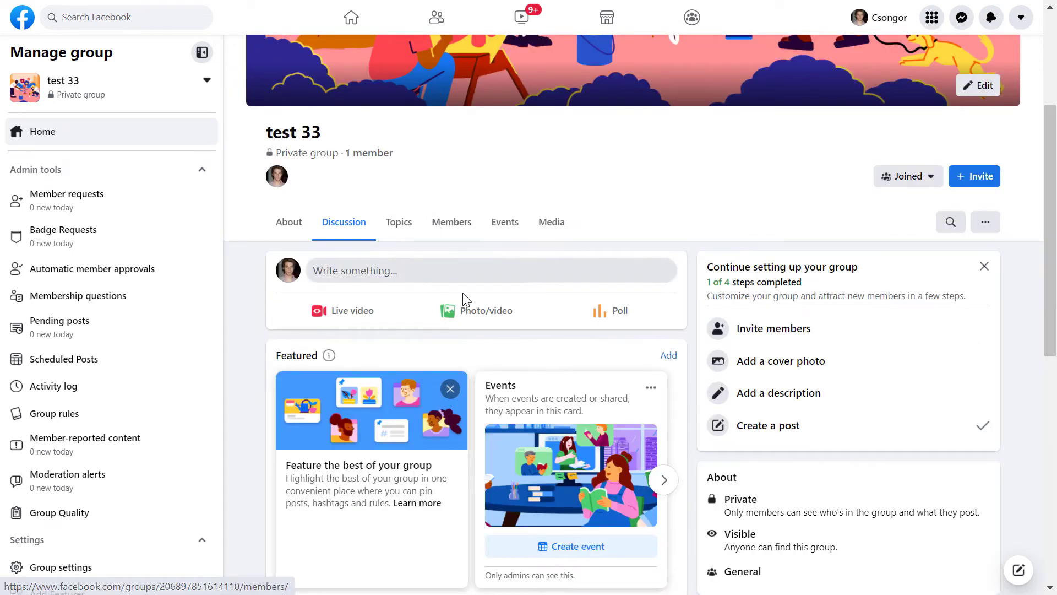
scroll(406, 271, down, 5)
scroll(418, 308, up, 2)
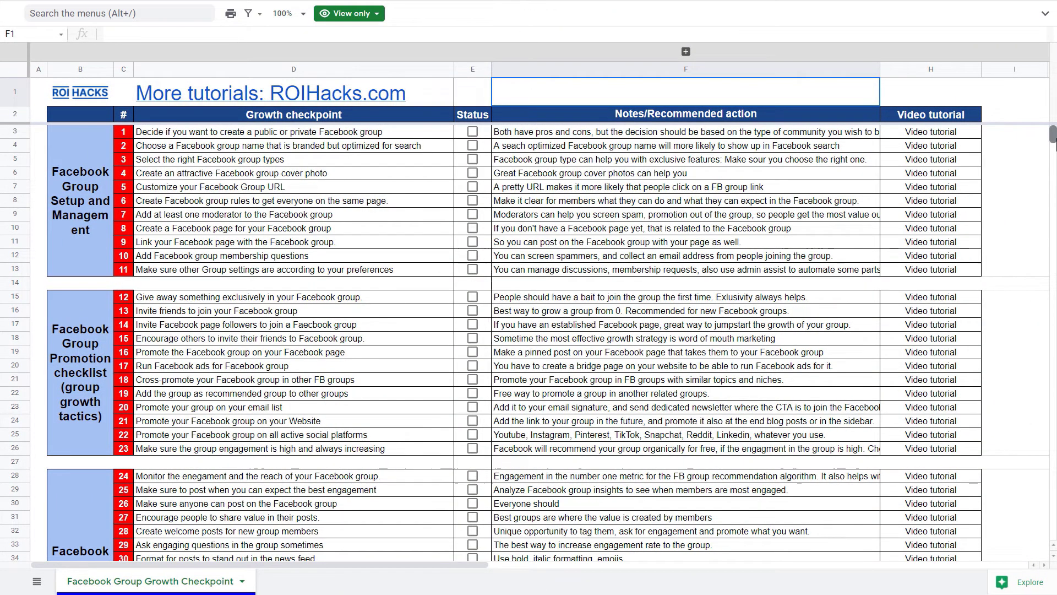
Look over the Facebook Group Growth Checkpoint checklist down to the content marketing items.
scroll(1053, 141, down, 4)
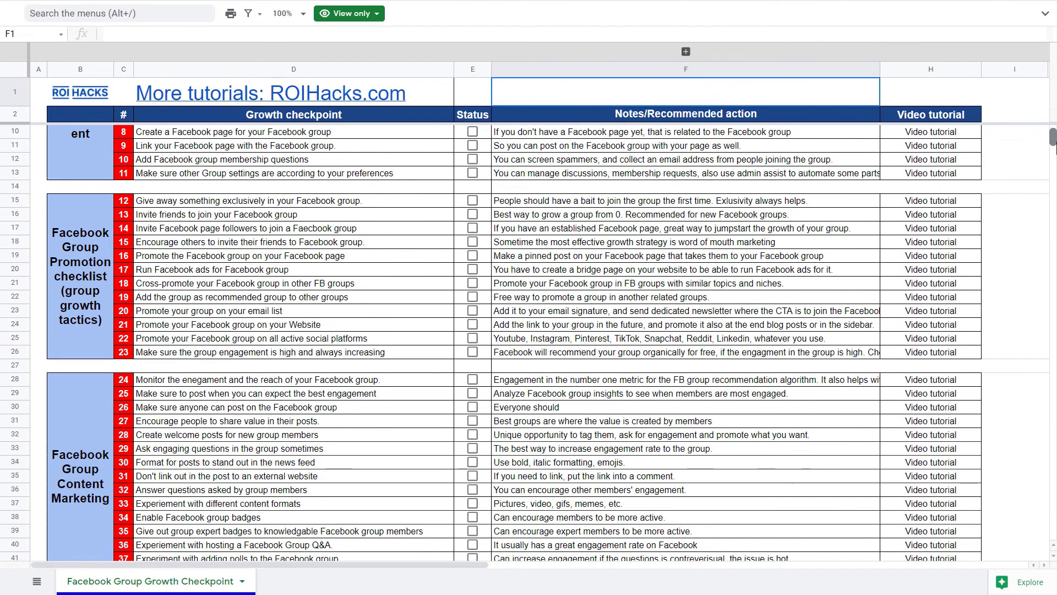